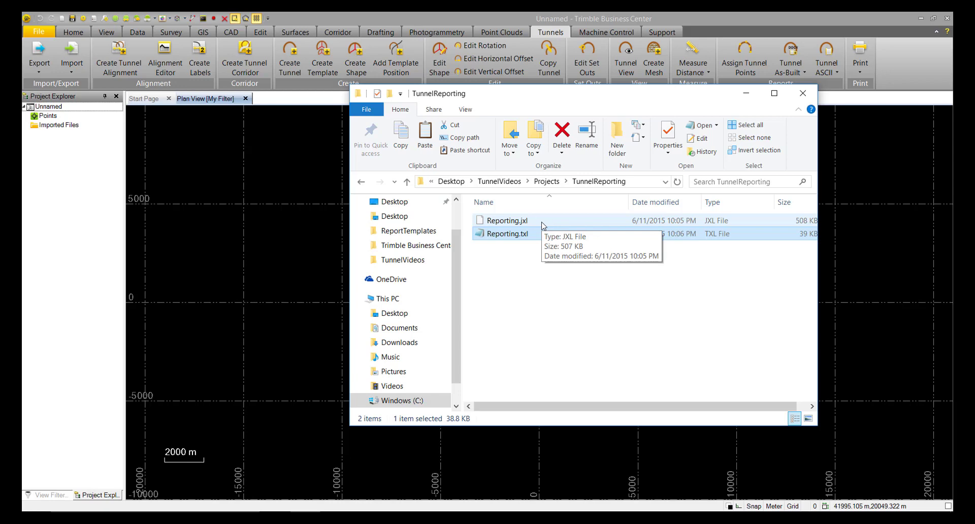
# Import Reporting.jxl and Reporting.txl from the TunnelReporting folder, accepting the projection scale of 0.9996868000 and skipping the import summary.
pyautogui.keyDown('ctrl'); pyautogui.click(543, 225); pyautogui.keyUp('ctrl')
pyautogui.moveTo(530, 226); pyautogui.dragTo(290, 223)
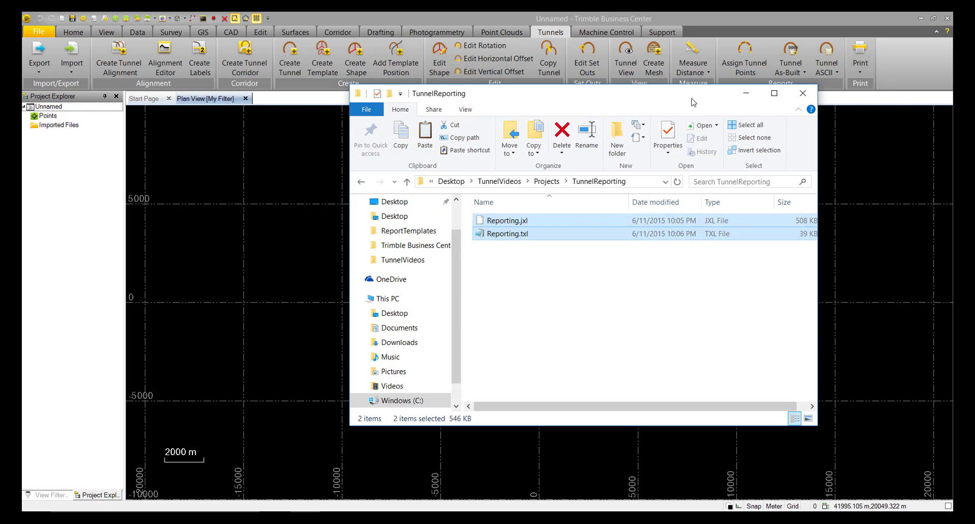
pyautogui.click(745, 93)
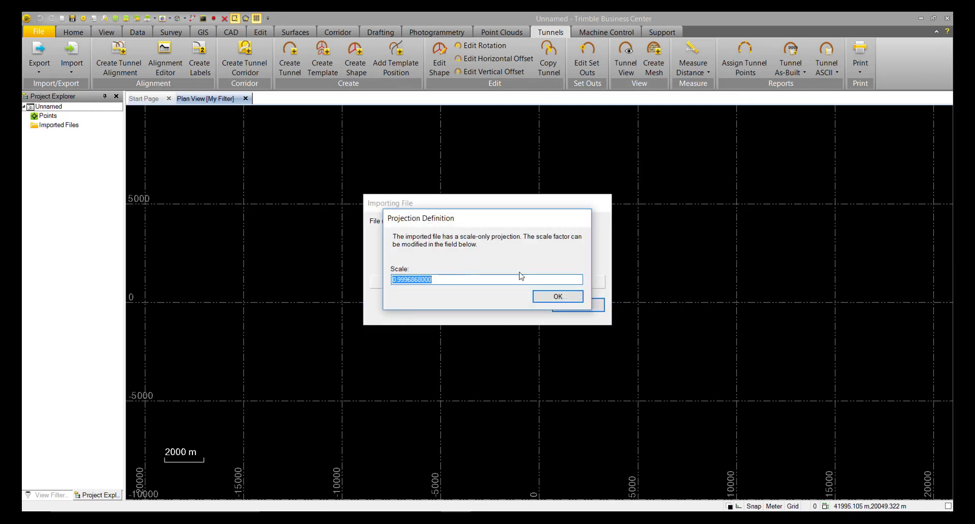
pyautogui.click(546, 298)
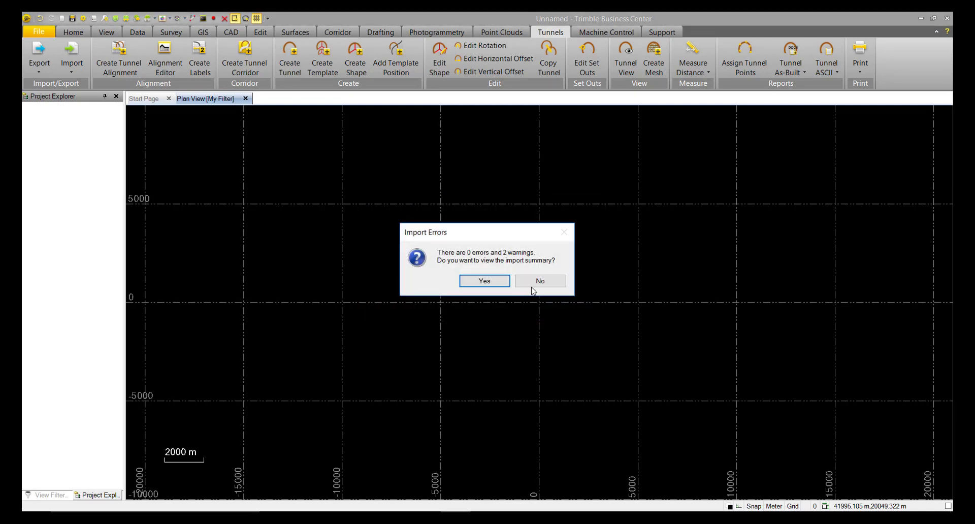
pyautogui.click(552, 282)
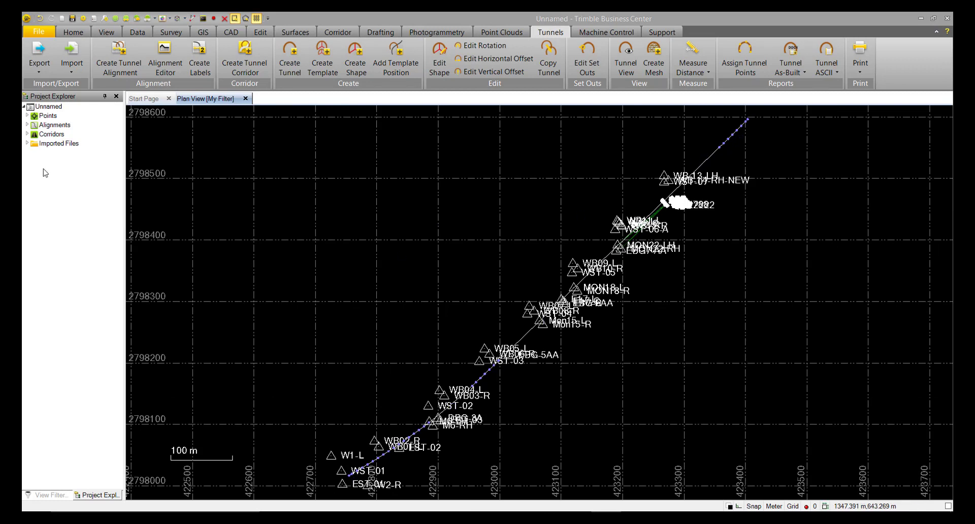
# Expand the imported files list and examine the dense cluster of surveyed tunnel points in the plan view.
pyautogui.click(27, 144)
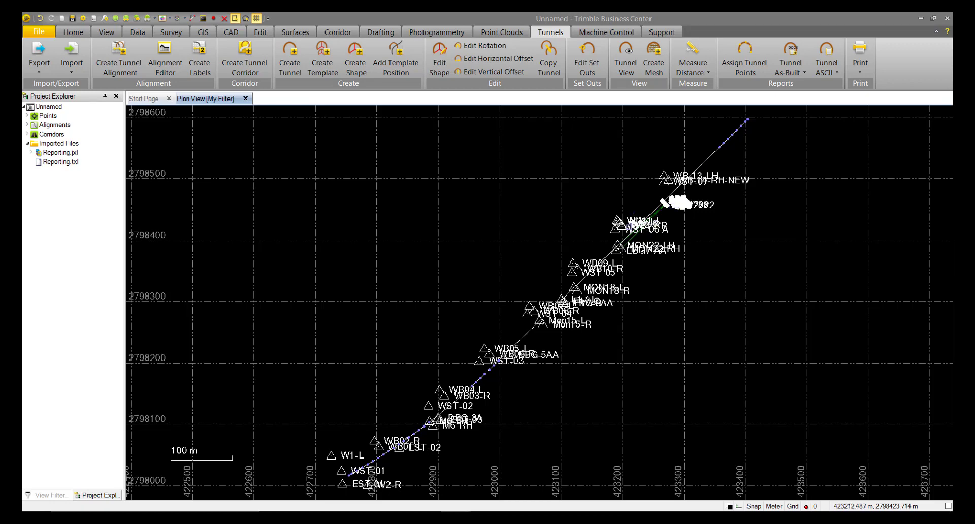
pyautogui.scroll(3, 640, 218)
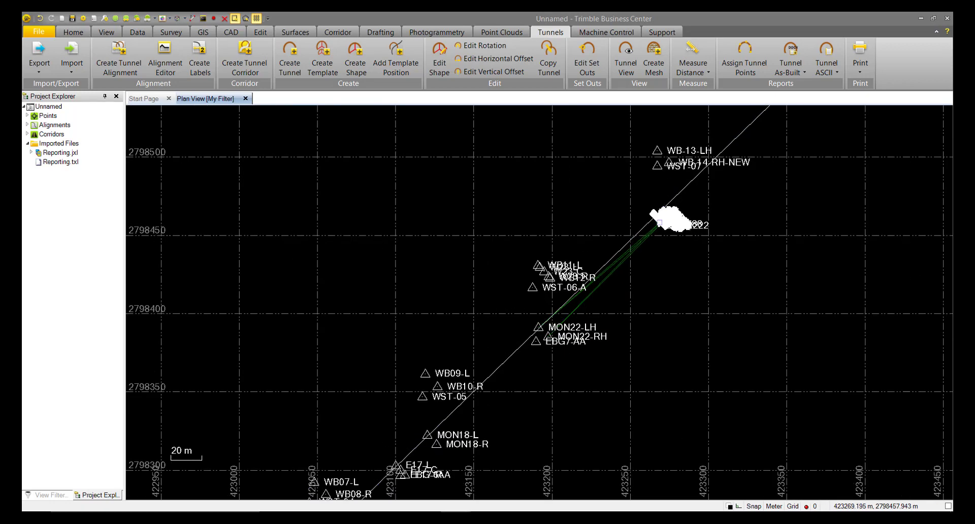
pyautogui.scroll(3, 654, 222)
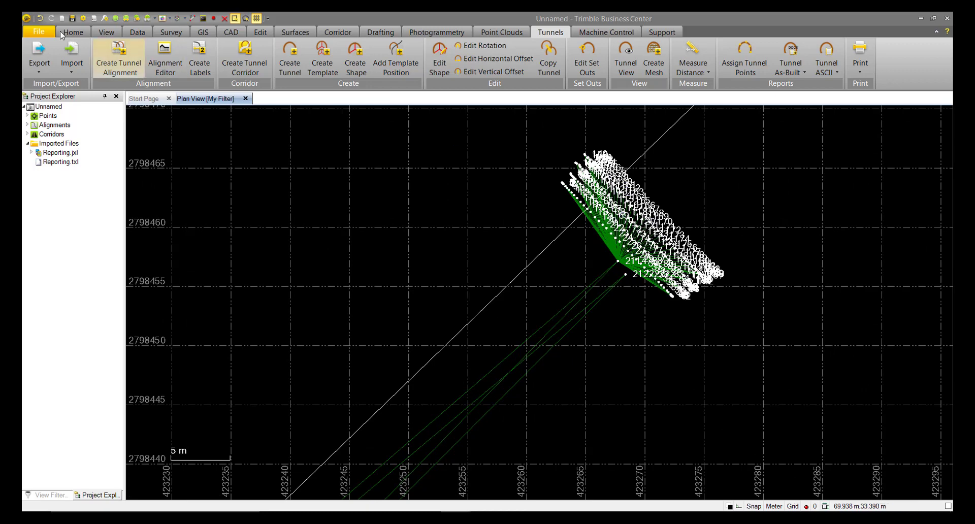
# Open a 3D view of the project and orient it to show the arched profile of the as-built points.
pyautogui.click(106, 32)
pyautogui.click(321, 72)
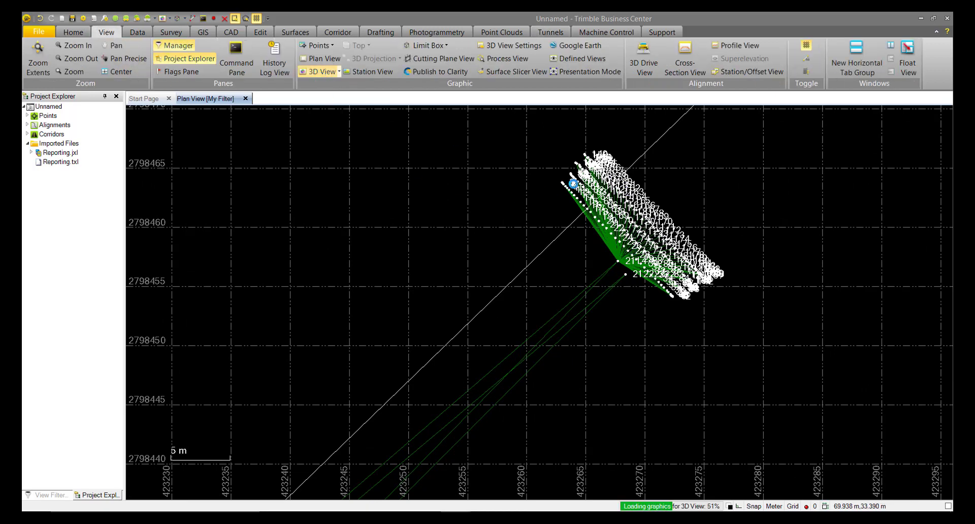
pyautogui.scroll(10, 641, 232)
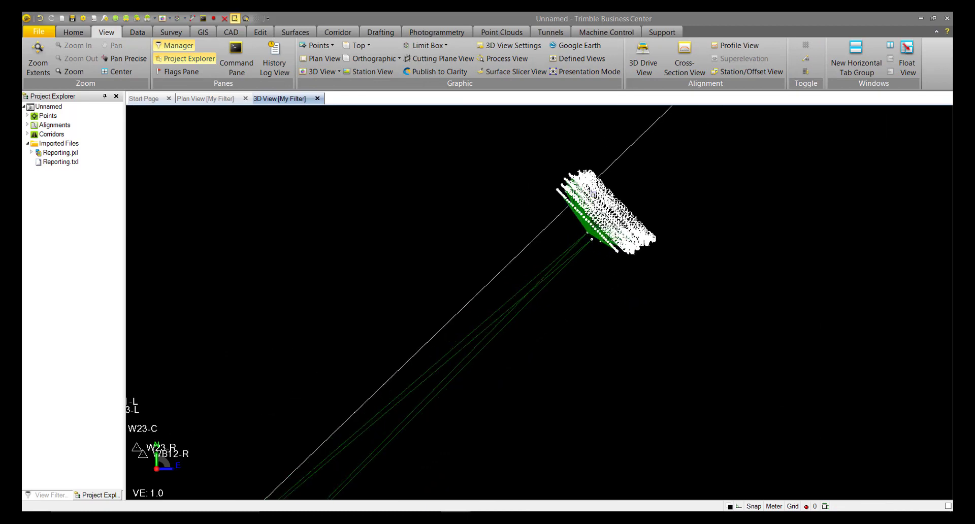
pyautogui.scroll(2, 593, 195)
pyautogui.moveTo(558, 226); pyautogui.dragTo(643, 168, button='right')
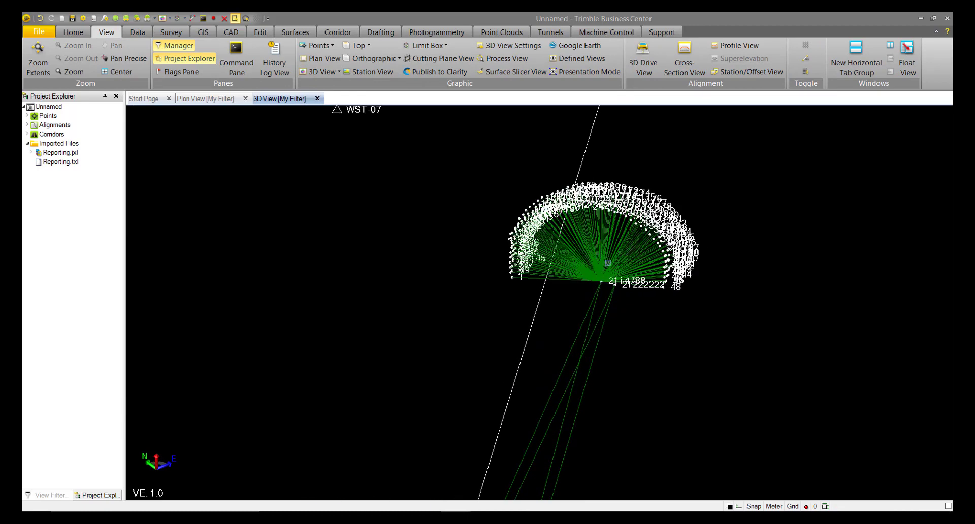
pyautogui.scroll(2, 664, 189)
pyautogui.moveTo(548, 245); pyautogui.dragTo(616, 209, button='right')
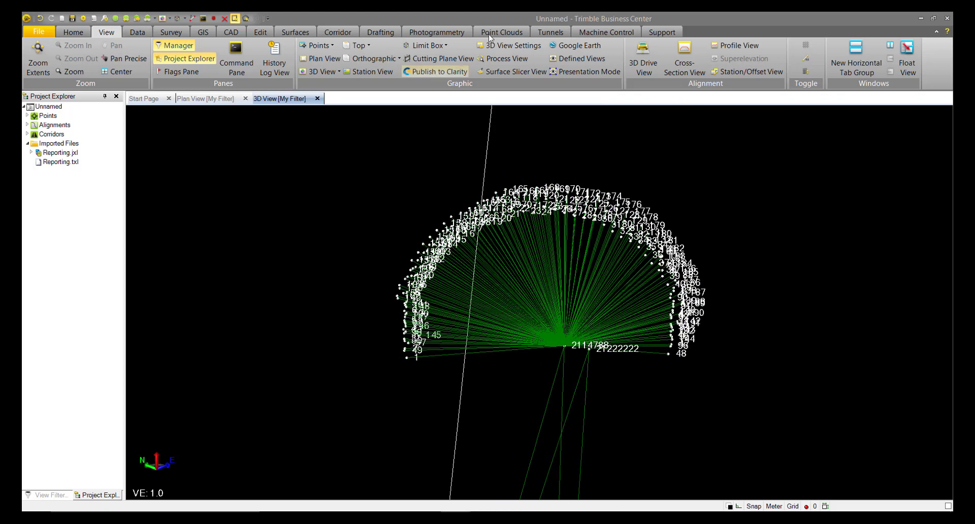
# Review the MC1R-SKF1-tunnel cross-sections in a Tunnel View from station 0.00 to 872.29, and close that view.
pyautogui.click(553, 32)
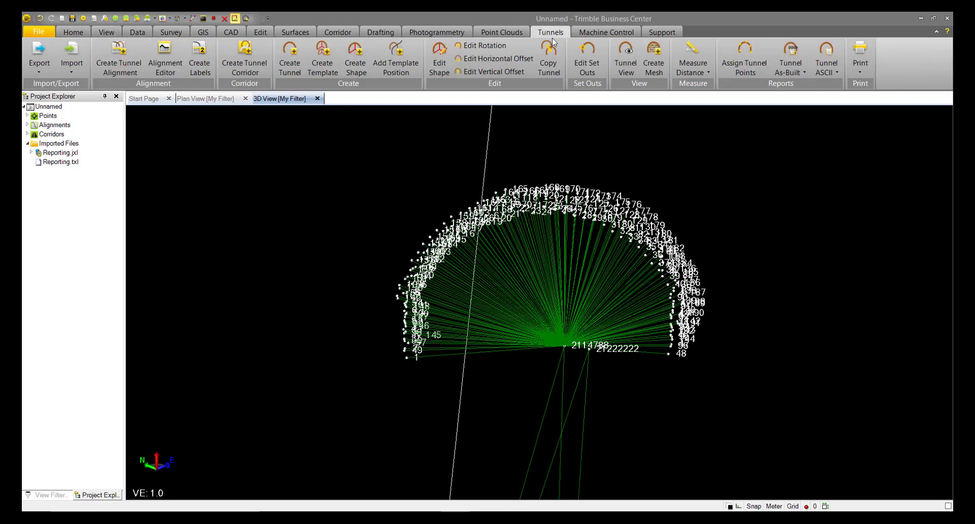
pyautogui.click(625, 61)
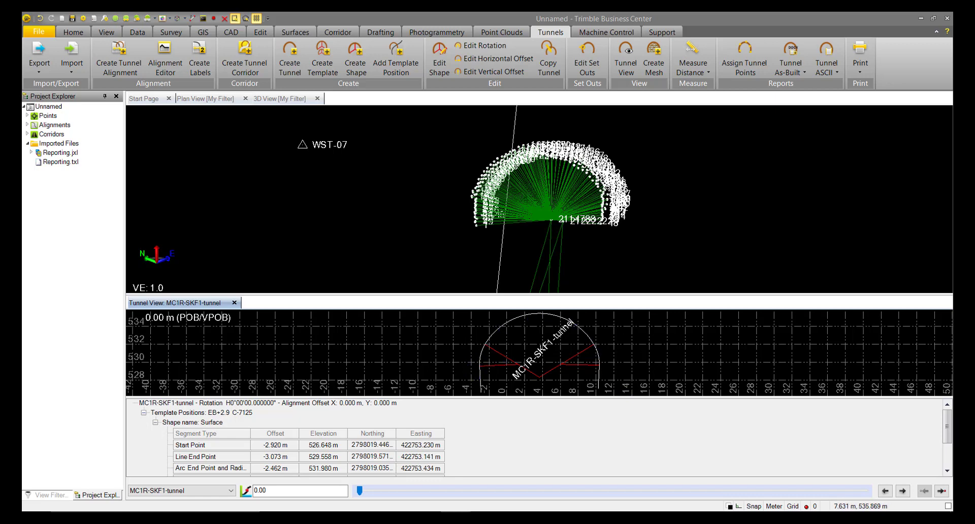
pyautogui.moveTo(360, 490); pyautogui.dragTo(865, 490)
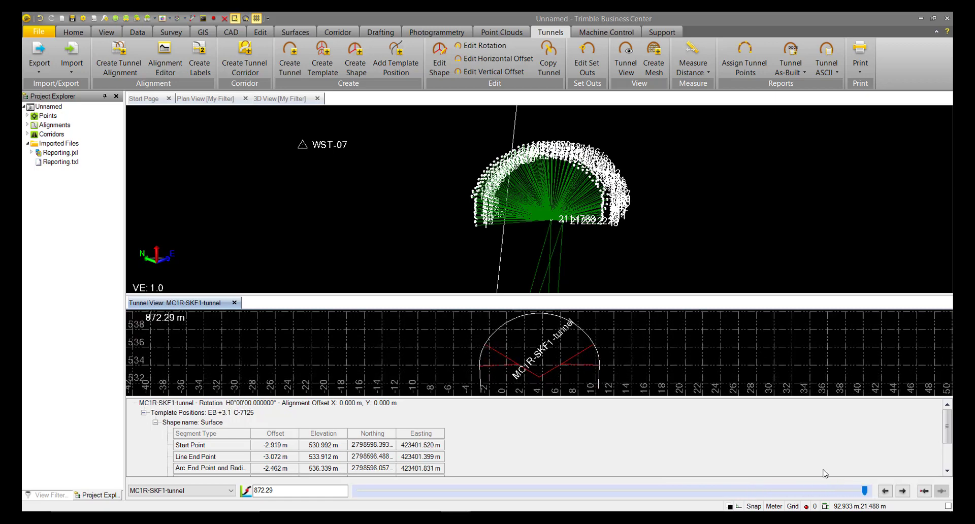
pyautogui.click(234, 303)
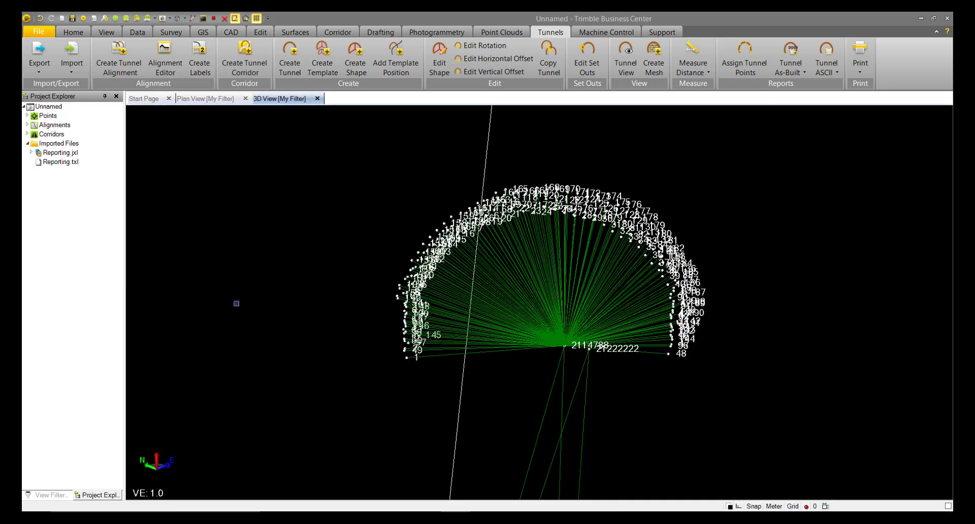
# Create a designed tunnel mesh named Surface for MC1R-SKF1-tunnel using the Surface shape, layer 0 and color By Layer.
pyautogui.click(655, 56)
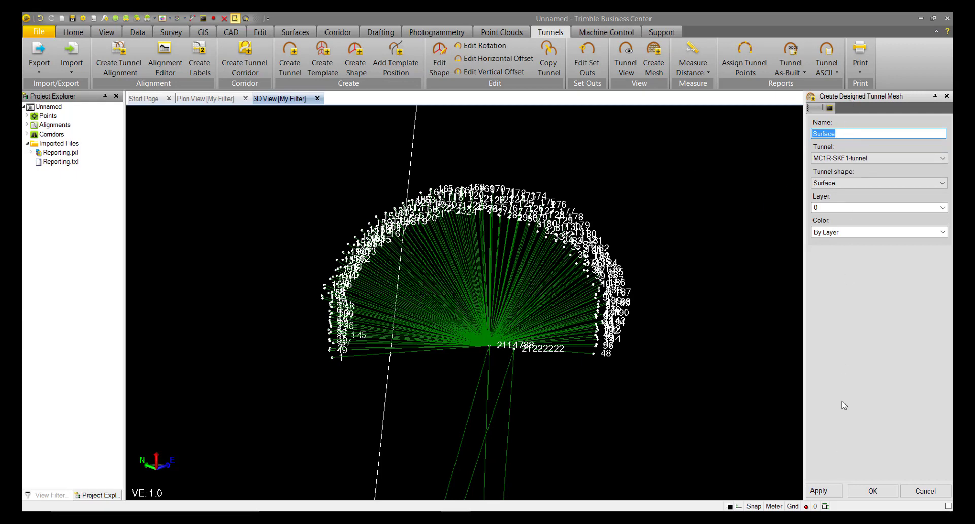
pyautogui.click(872, 490)
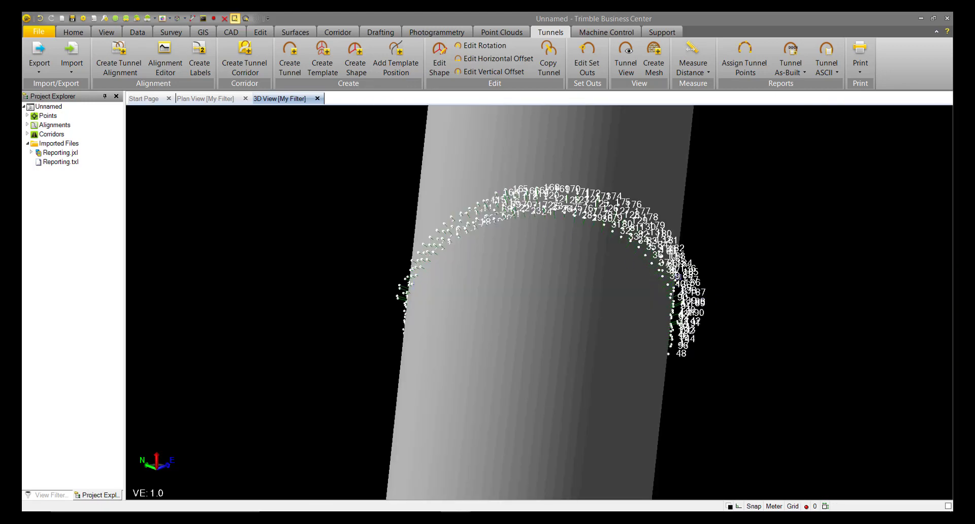
pyautogui.moveTo(678, 277); pyautogui.dragTo(666, 274, button='right')
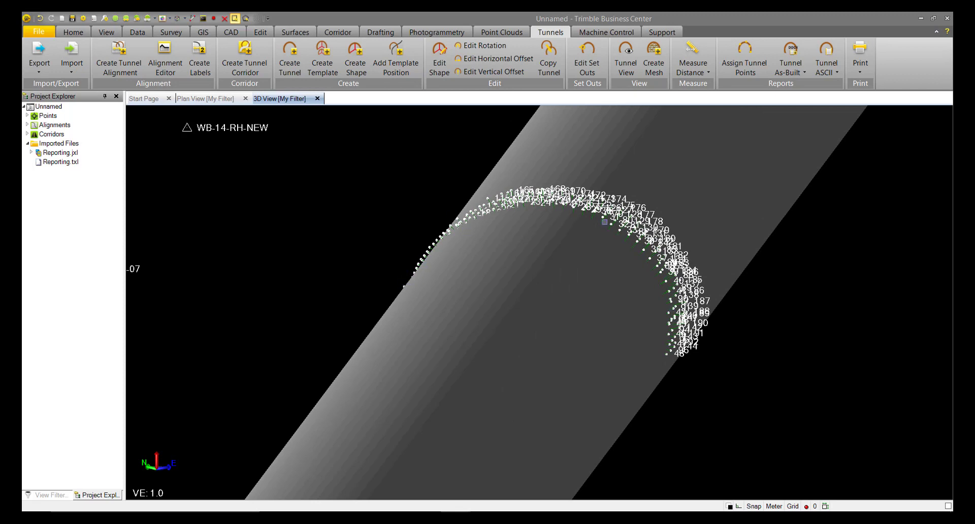
pyautogui.moveTo(671, 304); pyautogui.dragTo(645, 272, button='right')
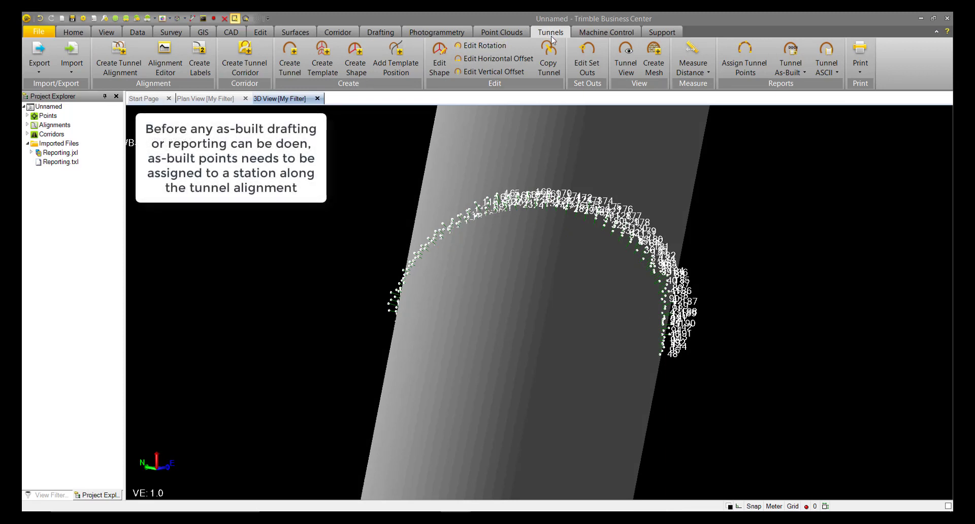
# Start assigning tunnel as-built points to MC1R-SKF1-tunnel and add the points using the From job file selection method.
pyautogui.click(749, 64)
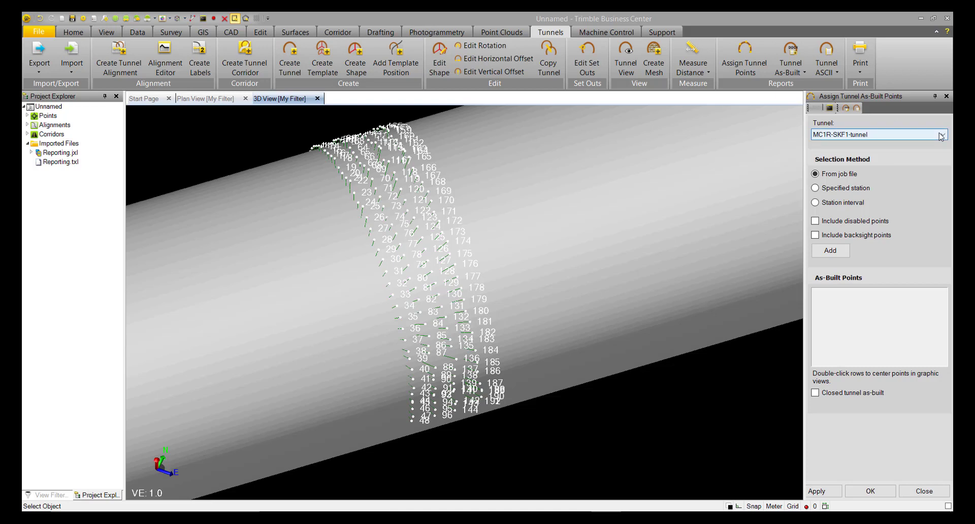
pyautogui.click(941, 135)
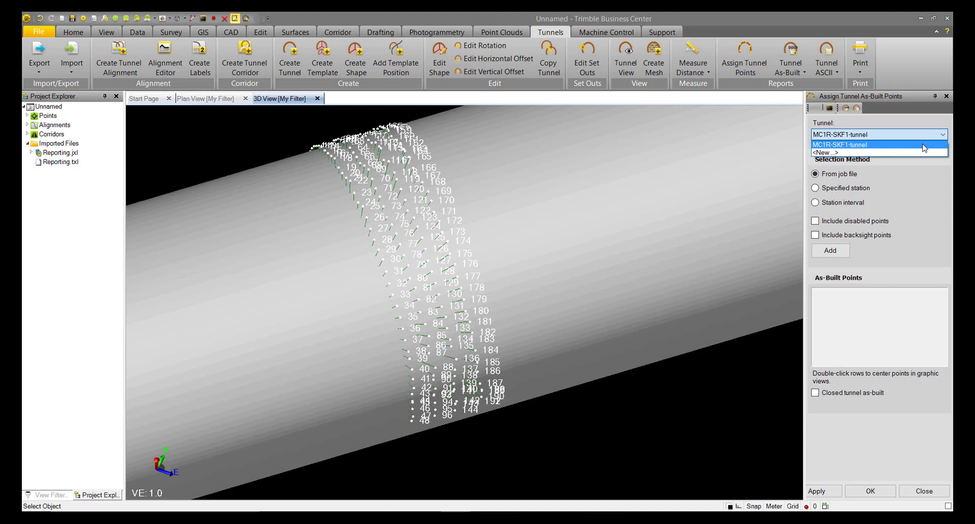
pyautogui.click(924, 145)
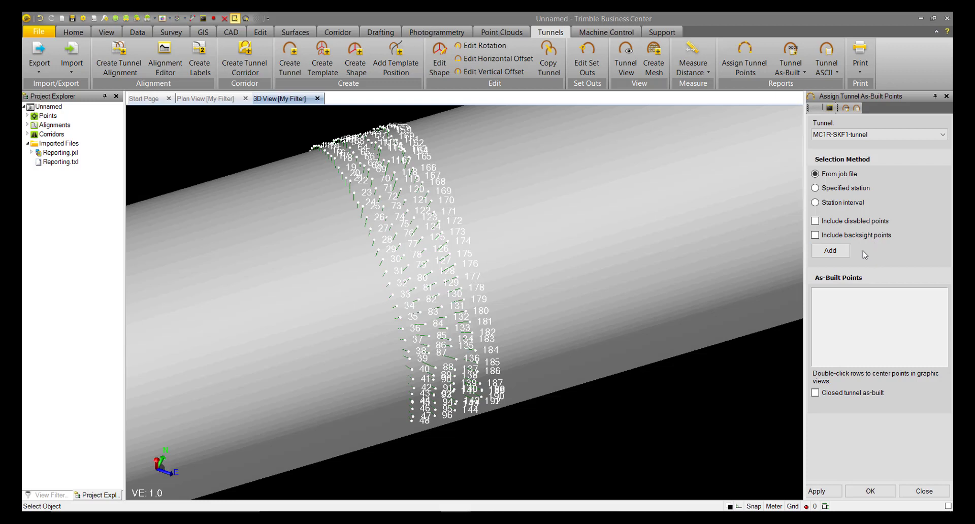
pyautogui.click(842, 252)
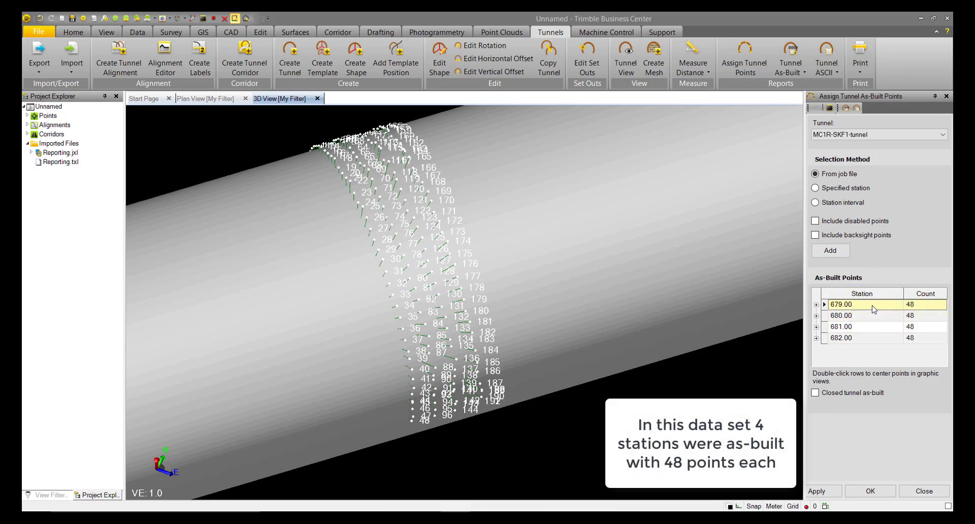
# Examine the point IDs and tunnel shapes listed under station 679.00 and compare the as-built points in the 3D view.
pyautogui.click(817, 305)
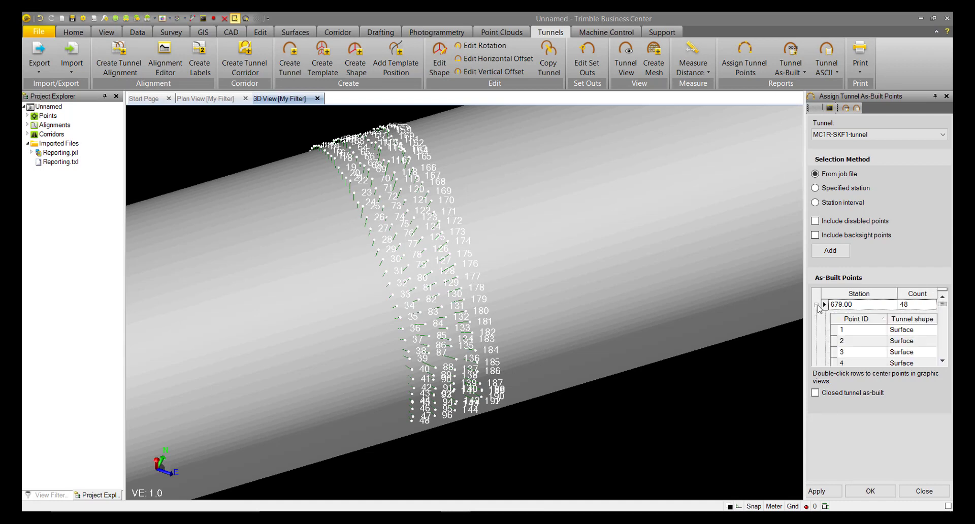
pyautogui.scroll(-3, 856, 331)
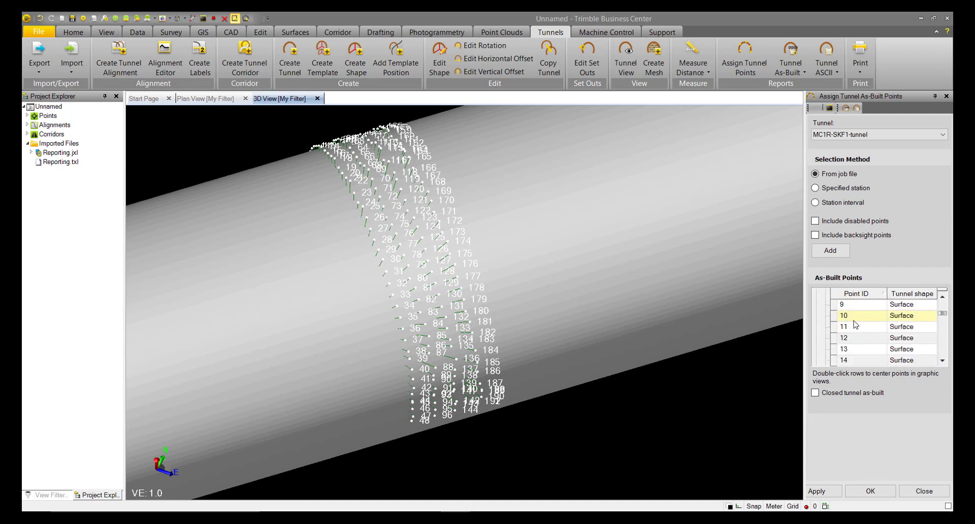
pyautogui.scroll(-11, 856, 330)
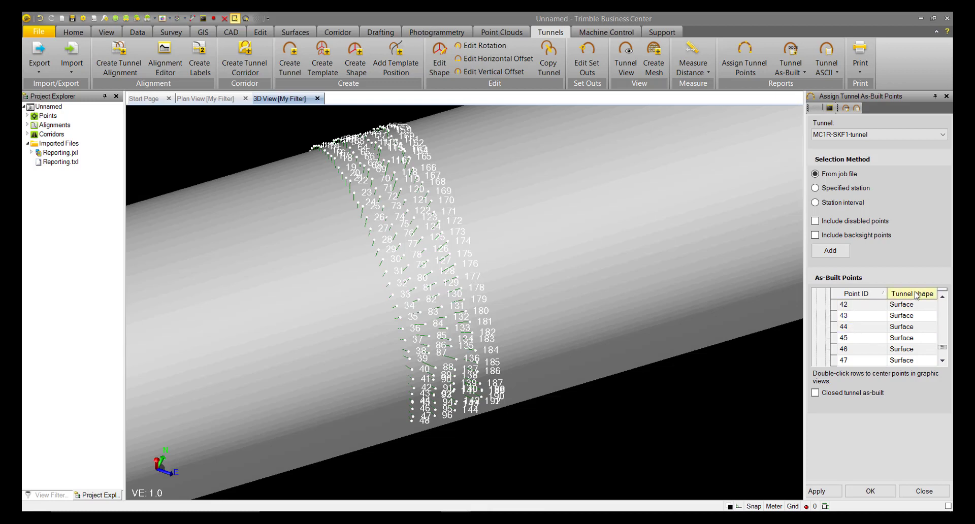
pyautogui.scroll(7, 913, 350)
pyautogui.scroll(7, 913, 351)
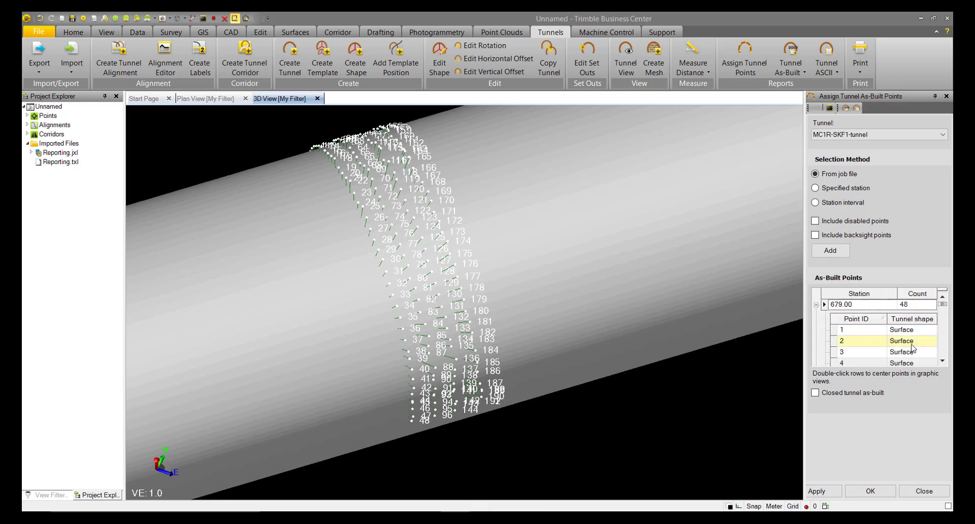
pyautogui.click(816, 305)
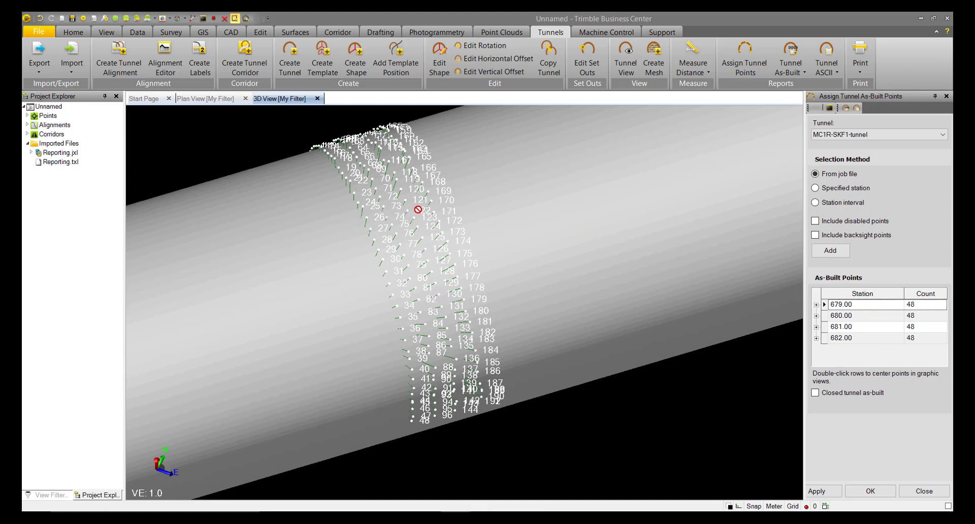
pyautogui.moveTo(418, 211); pyautogui.dragTo(401, 222, button='middle')
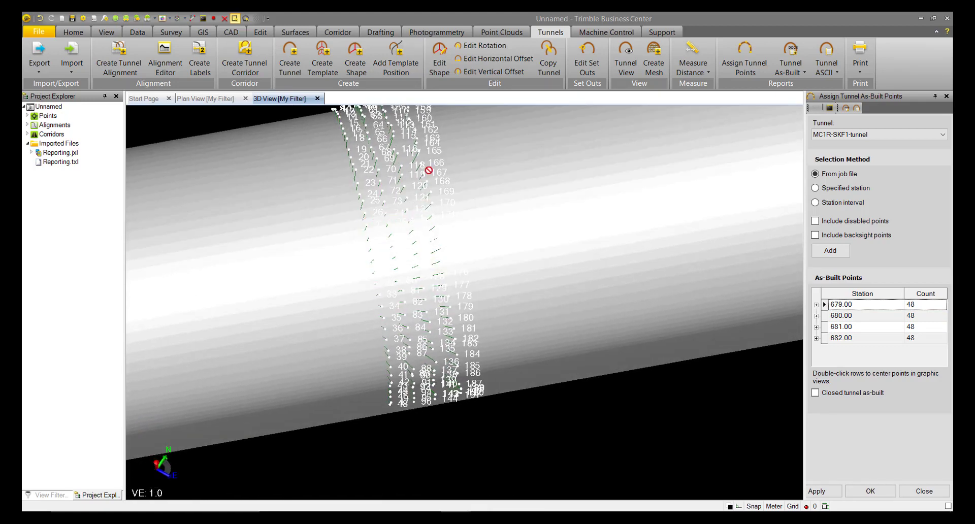
pyautogui.moveTo(434, 273); pyautogui.dragTo(457, 251, button='middle')
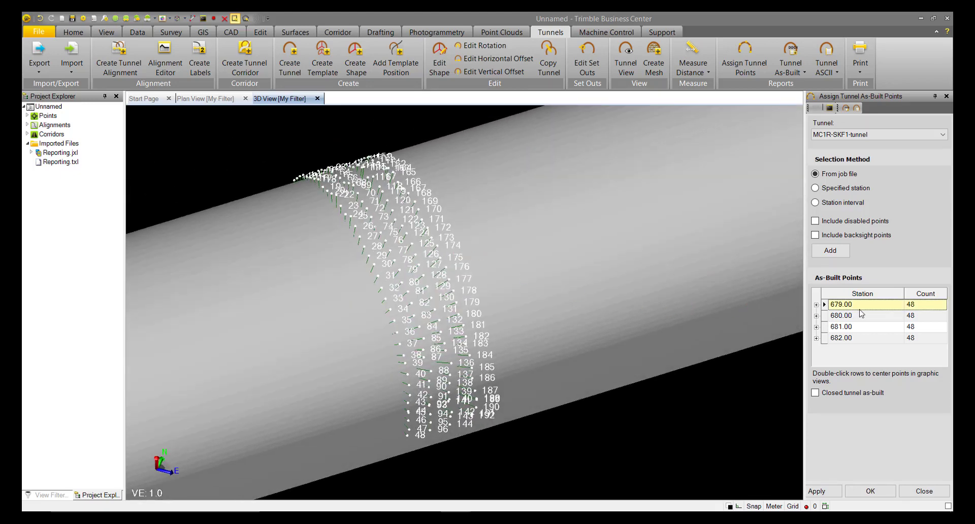
# Check the delete, expand and collapse options available for point 1 and for station 679.00 in the as-built list.
pyautogui.click(816, 304)
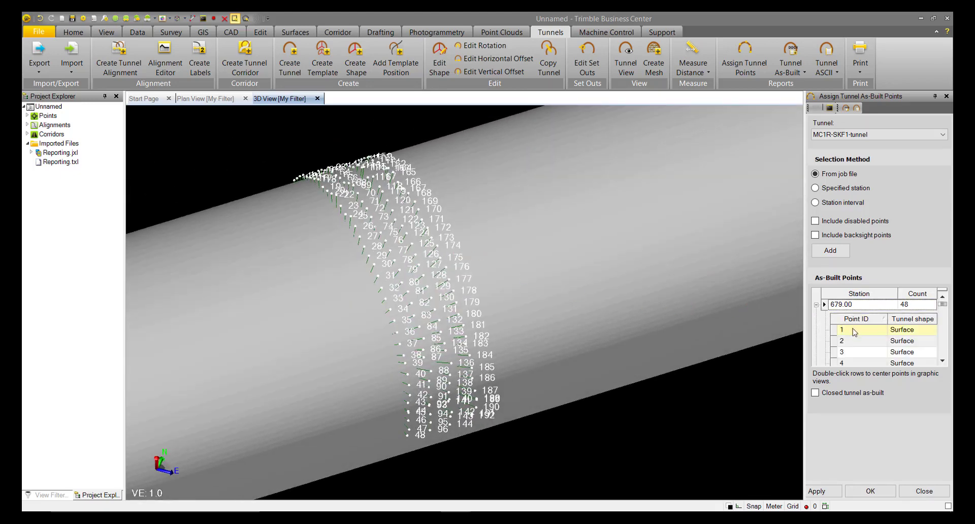
pyautogui.rightClick(863, 334)
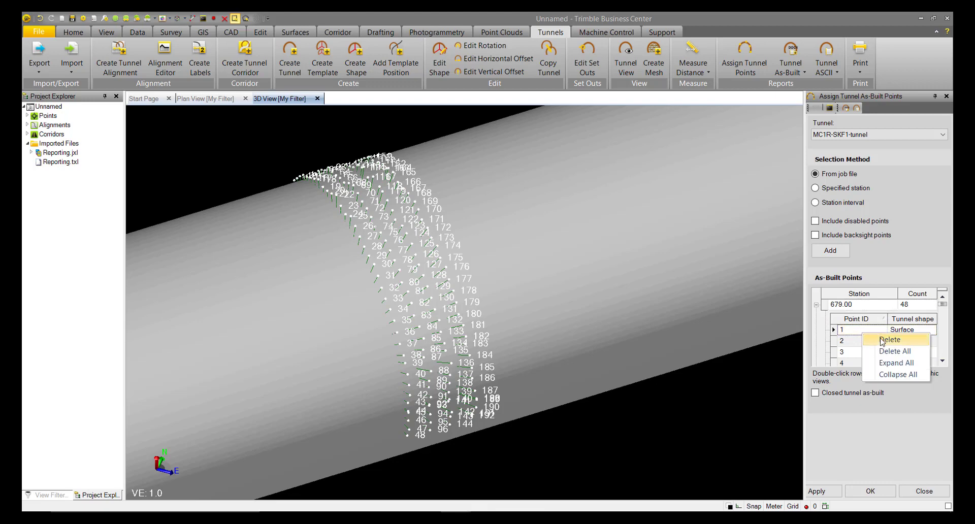
pyautogui.click(851, 345)
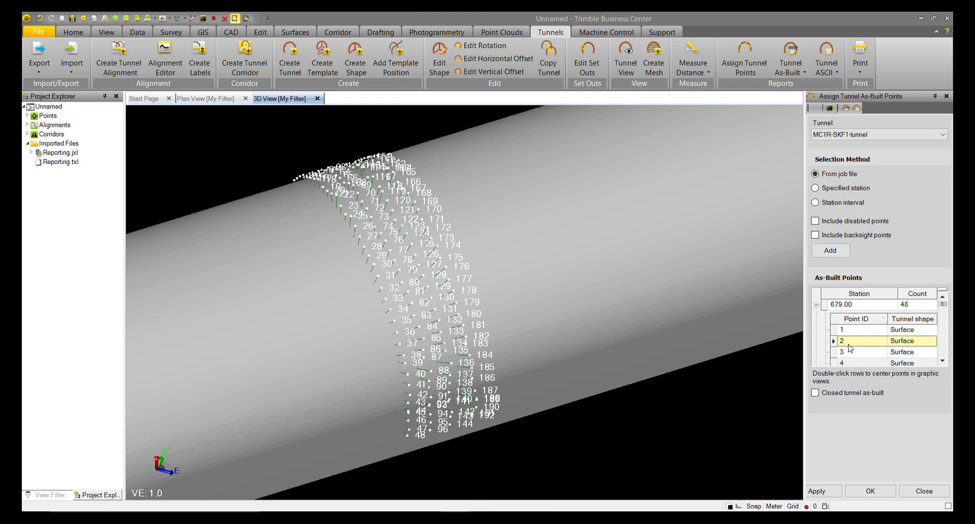
pyautogui.click(845, 306)
pyautogui.rightClick(857, 308)
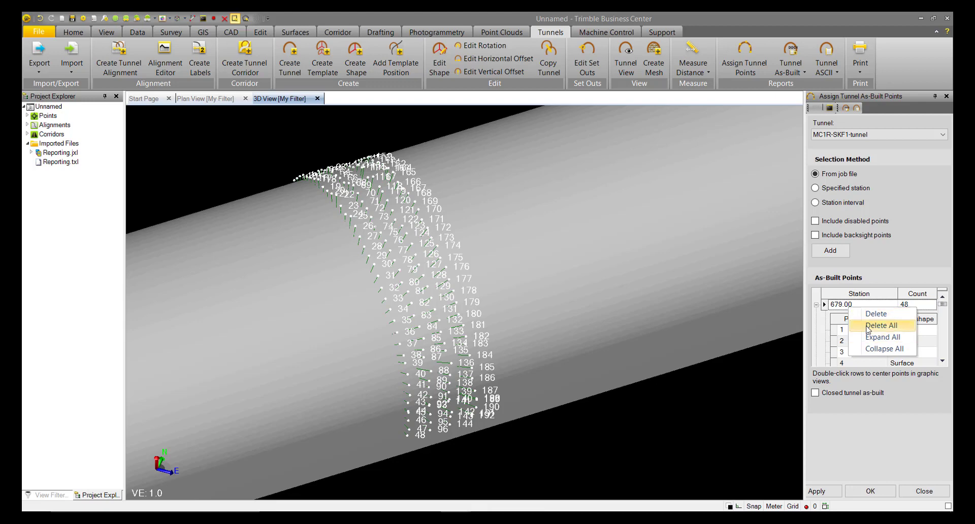
# Collapse station 679.00 and apply the as-built point assignment to the tunnel.
pyautogui.click(817, 305)
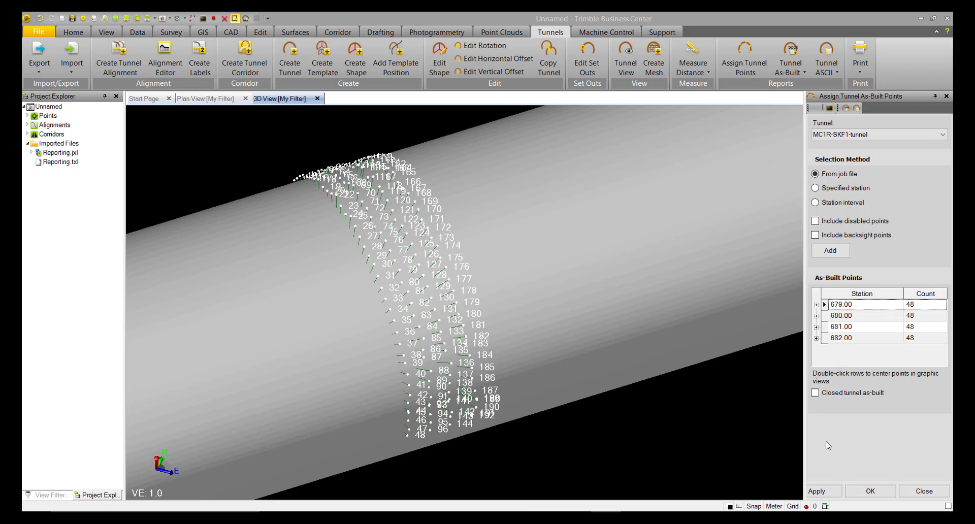
pyautogui.click(818, 491)
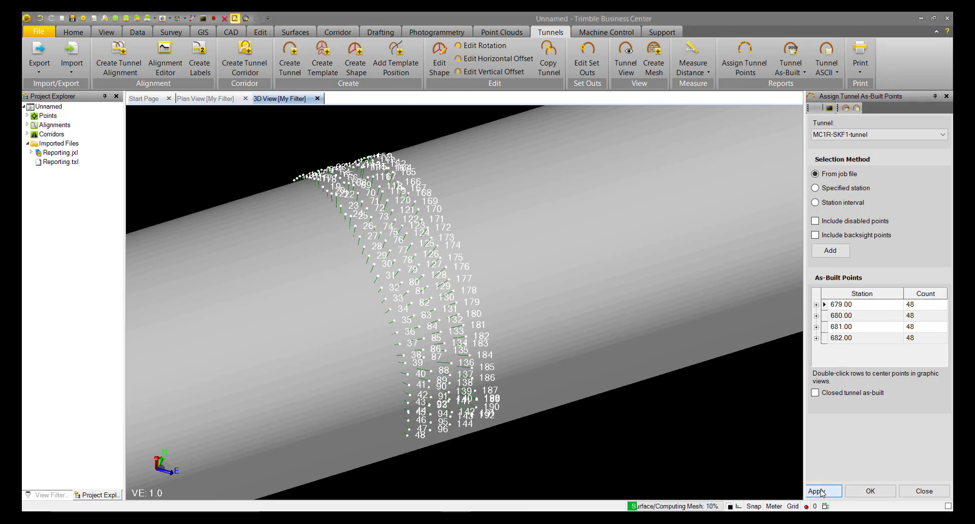